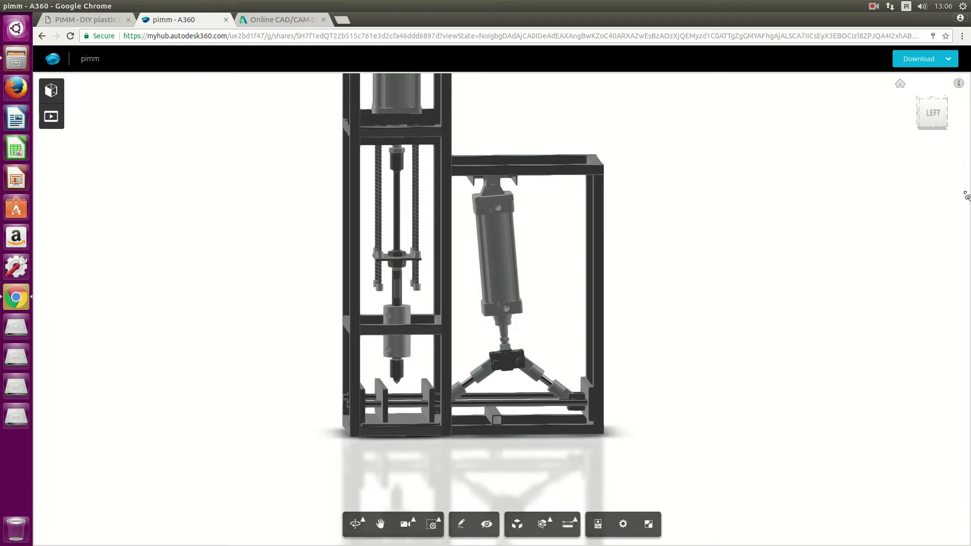
# Close the viewer tab and go from the PINO-TECH home page to the Projects list
pyautogui.hotkey('ctrl', 'w')
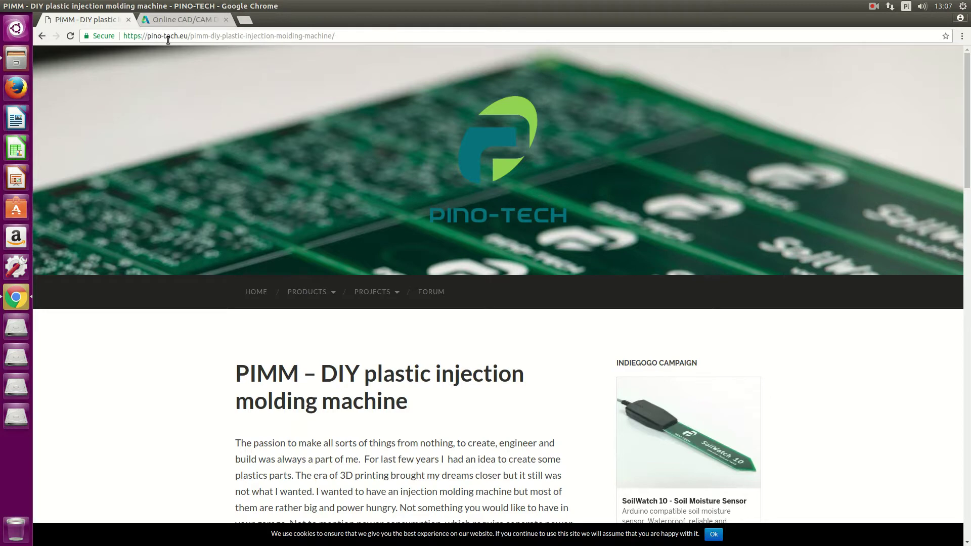
pyautogui.click(251, 292)
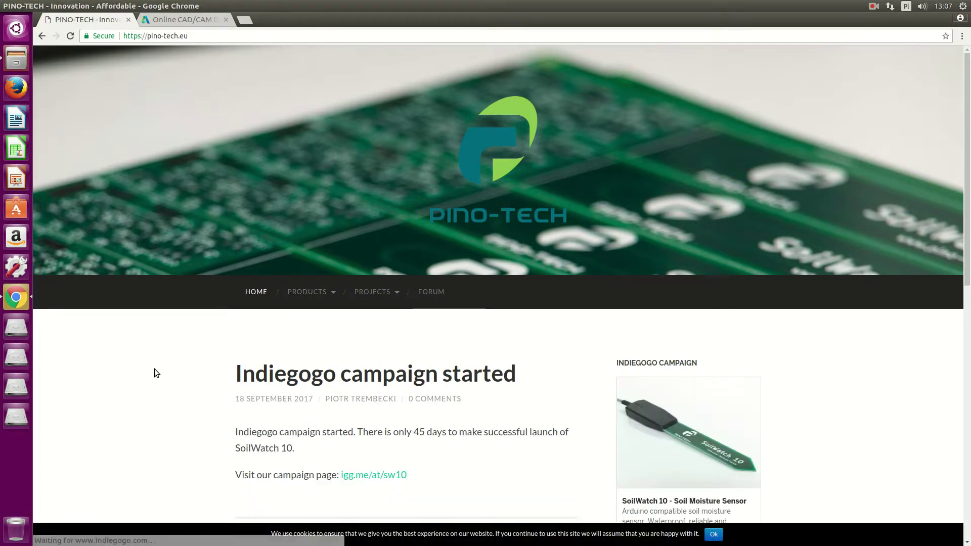
pyautogui.scroll(-3, 347, 302)
pyautogui.click(390, 212)
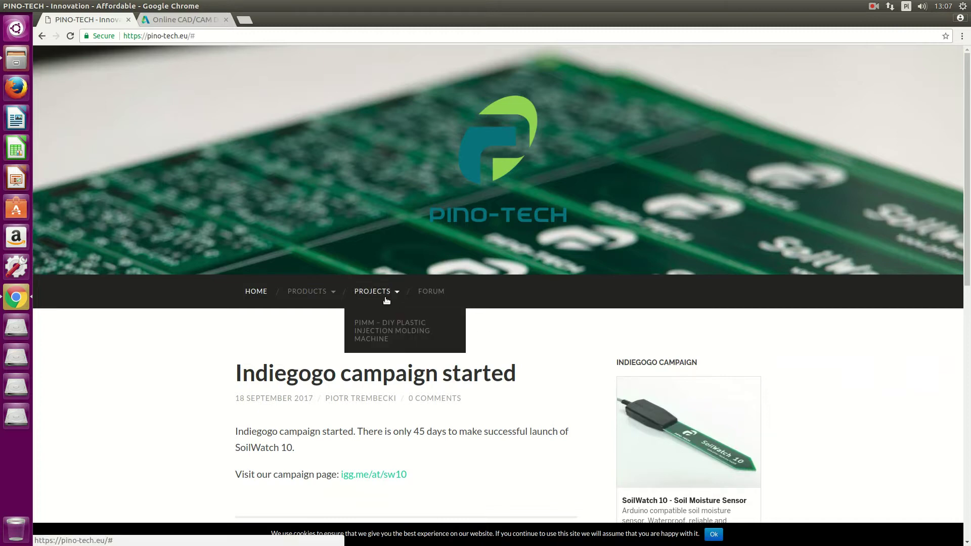
# Open the PIMM DIY plastic injection molding machine page and read down to its second video
pyautogui.click(393, 334)
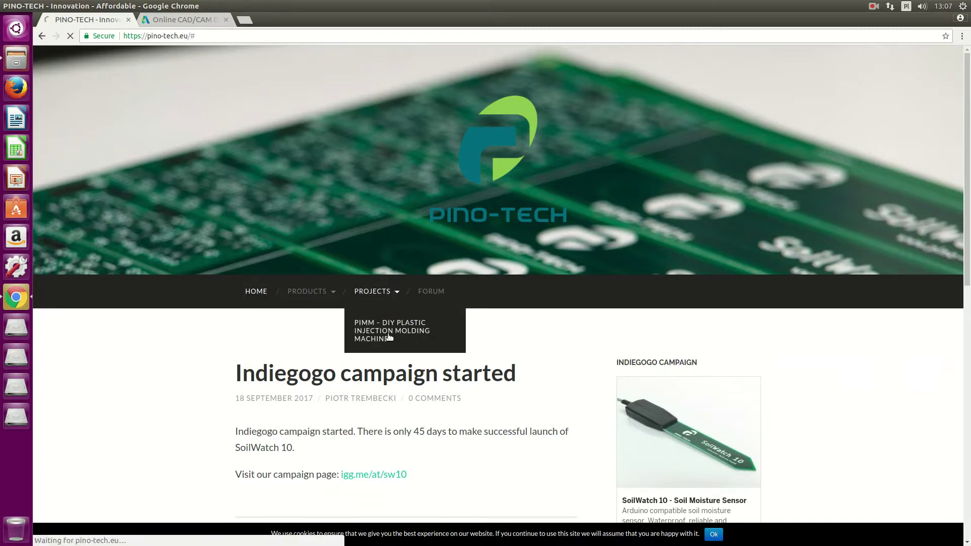
pyautogui.scroll(-5, 202, 366)
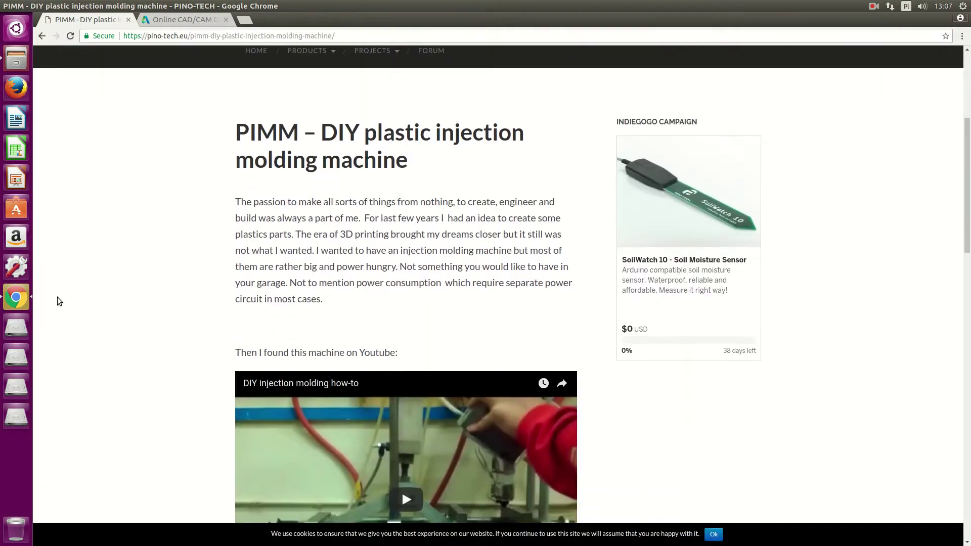
pyautogui.scroll(-3, 203, 259)
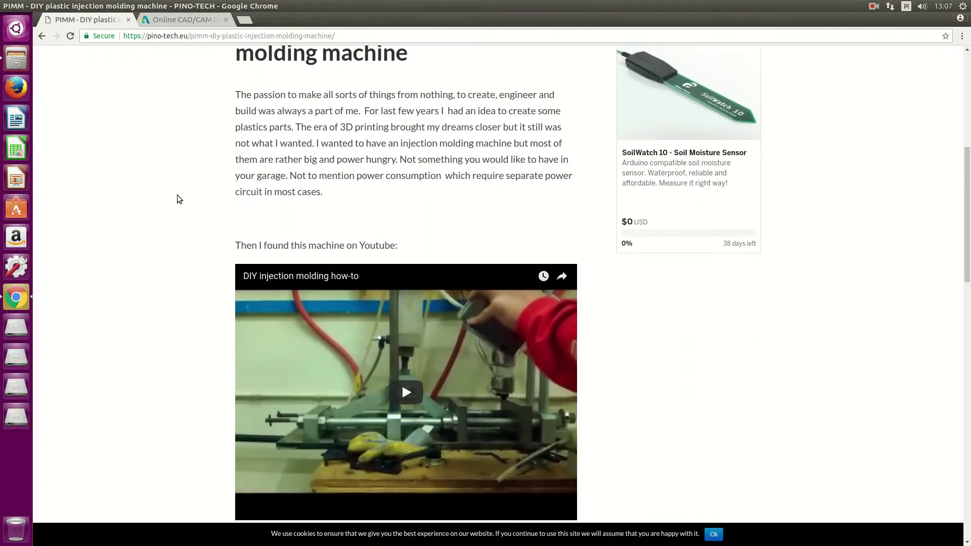
pyautogui.scroll(-5, 177, 197)
pyautogui.scroll(2, 162, 204)
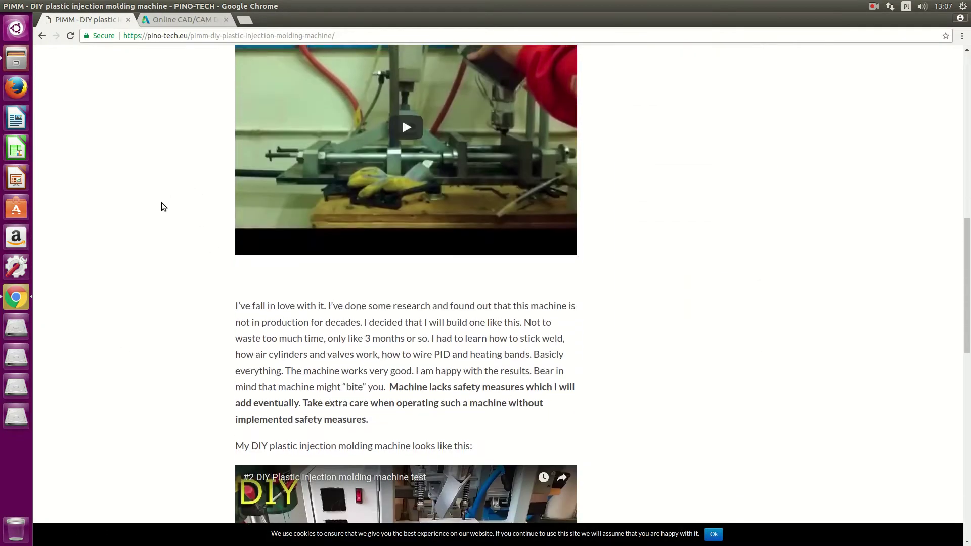
pyautogui.scroll(1, 162, 204)
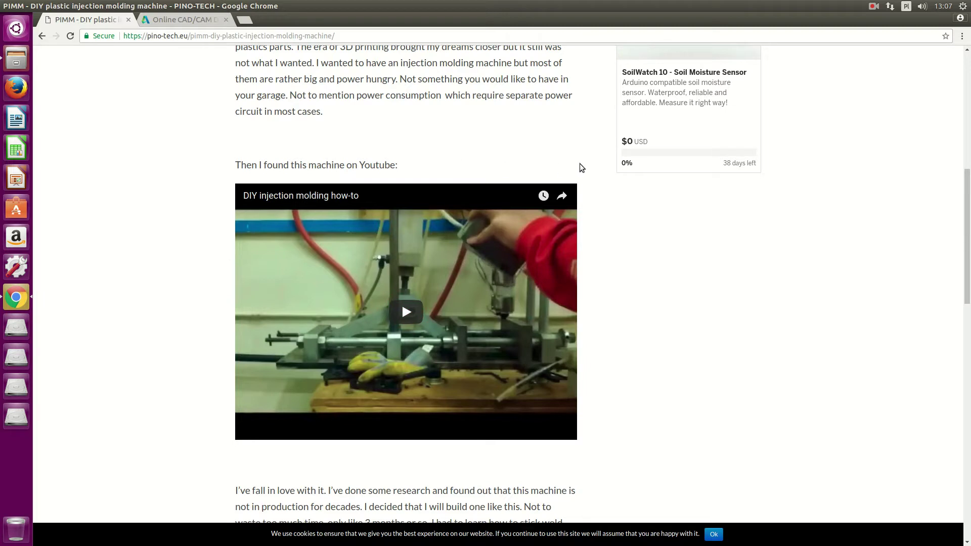
pyautogui.scroll(-4, 640, 267)
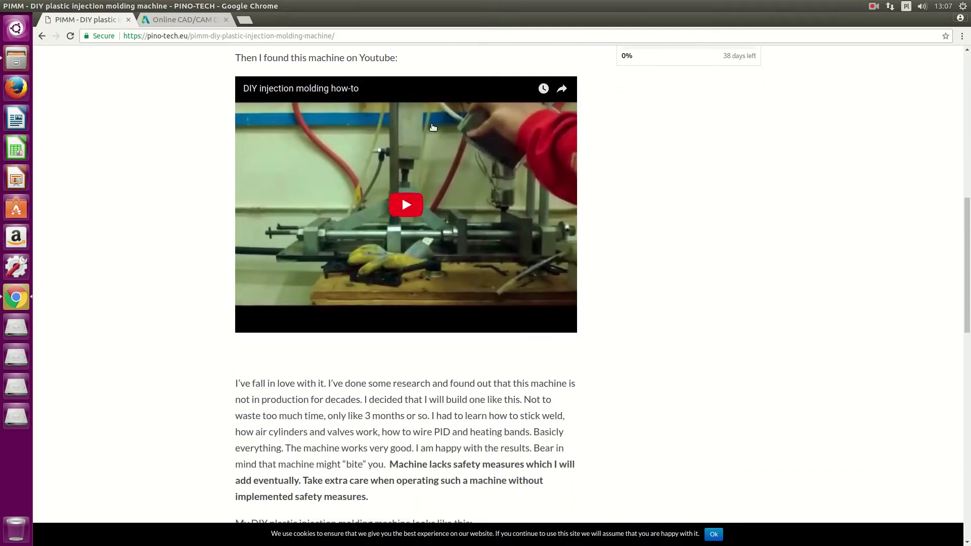
pyautogui.scroll(-6, 556, 253)
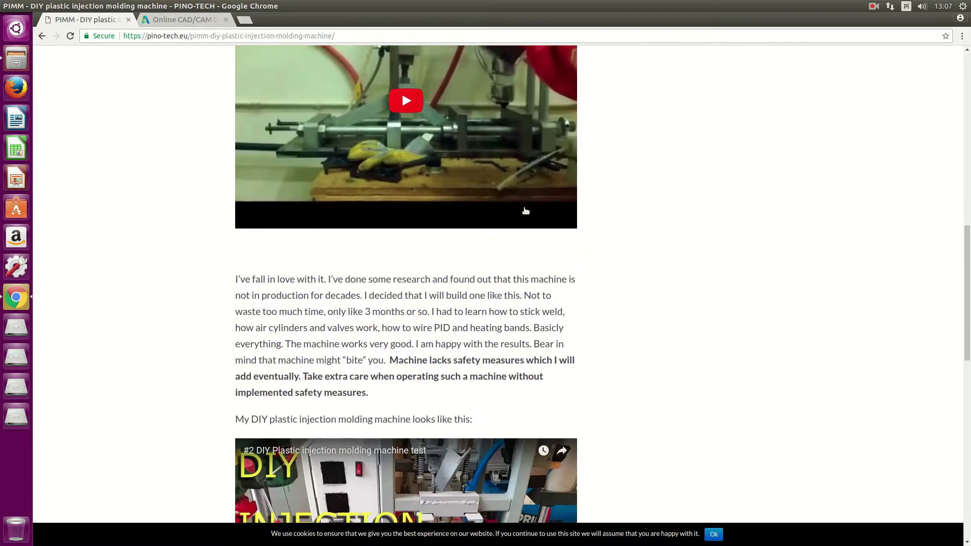
pyautogui.scroll(-5, 554, 250)
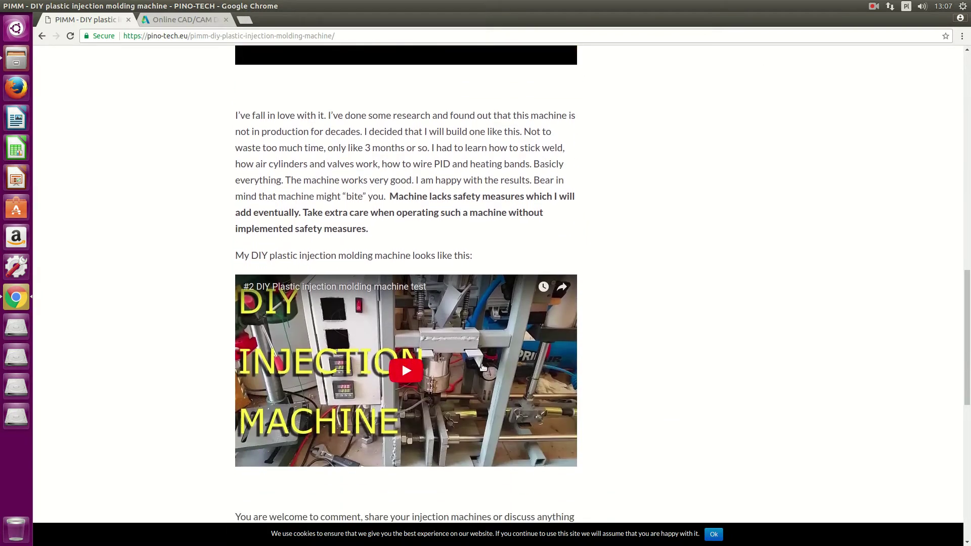
pyautogui.scroll(-12, 481, 366)
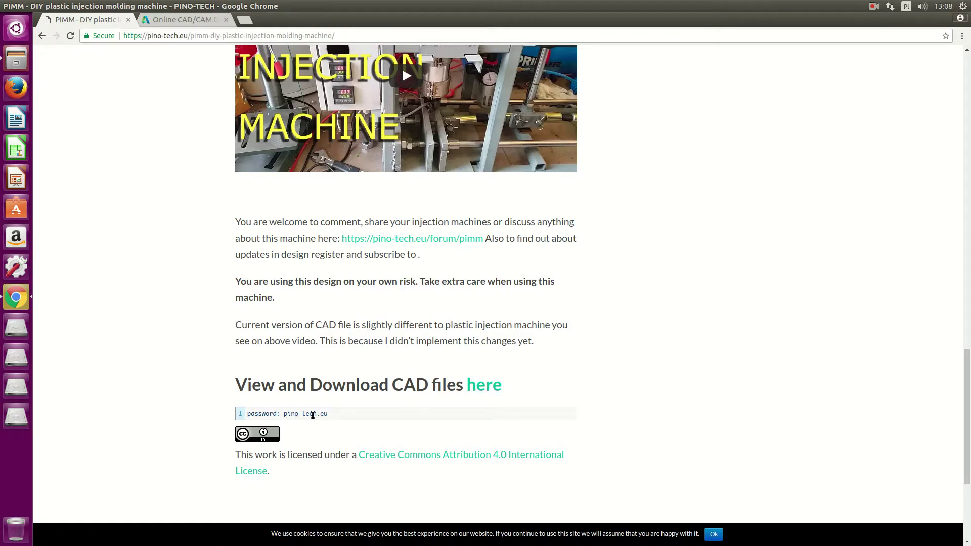
# Open the shared pimm CAD files from the 'here' link and unlock them with the file password
pyautogui.click(484, 385)
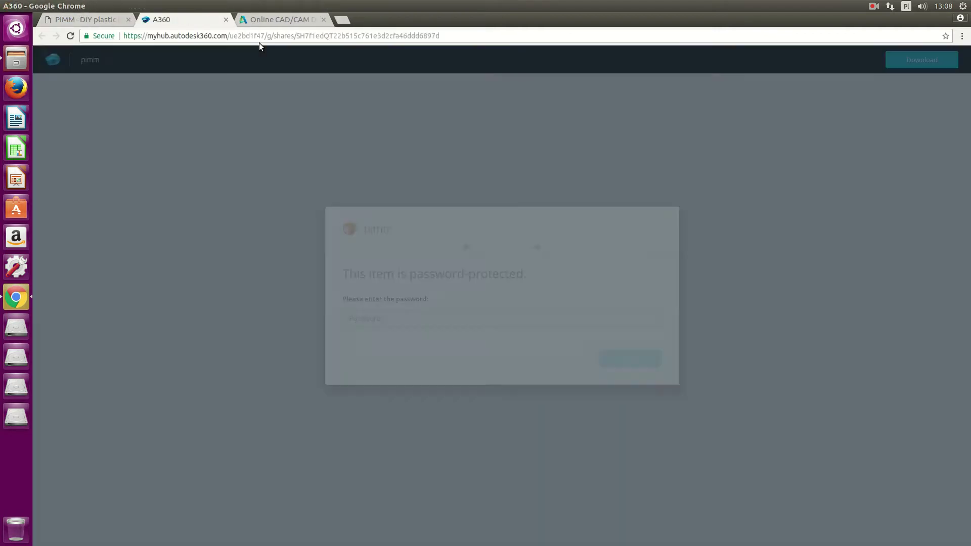
pyautogui.click(383, 318)
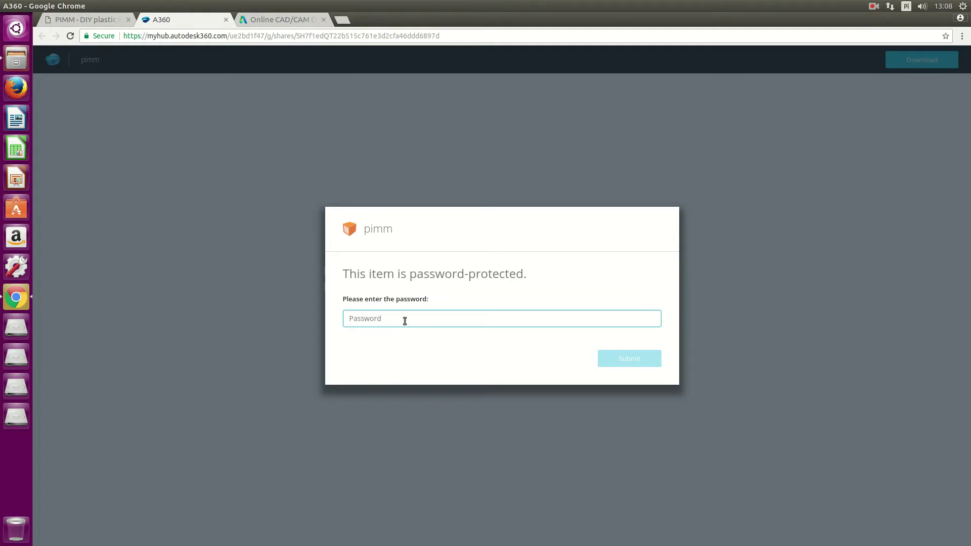
pyautogui.write('••')
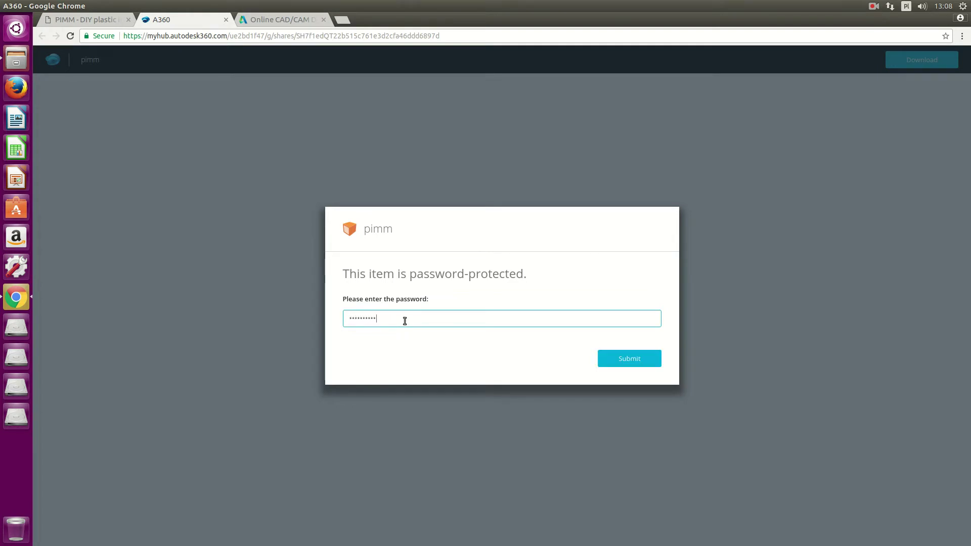
pyautogui.press('Return')
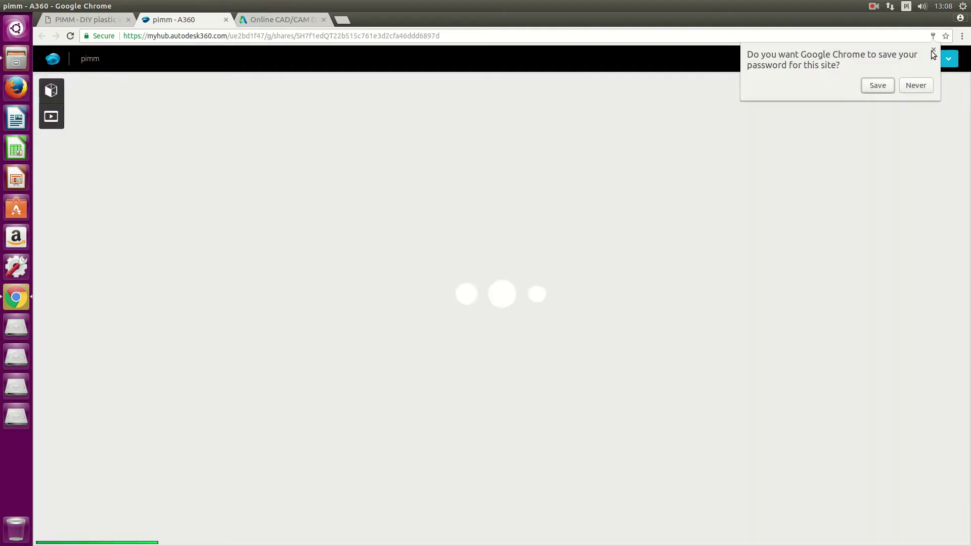
# Dismiss the save-password prompt and orbit the pimm frame model into a left-side view
pyautogui.click(932, 51)
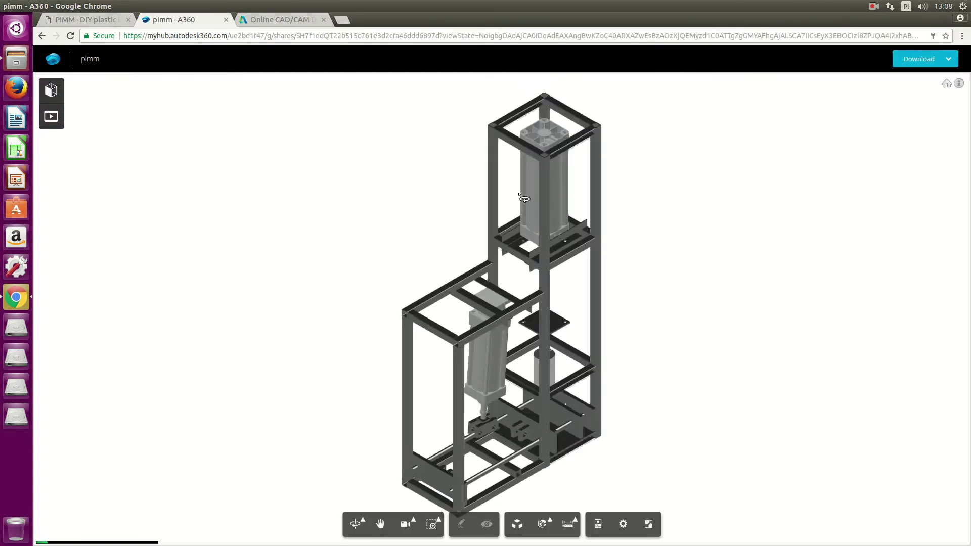
pyautogui.moveTo(308, 373); pyautogui.dragTo(752, 305)
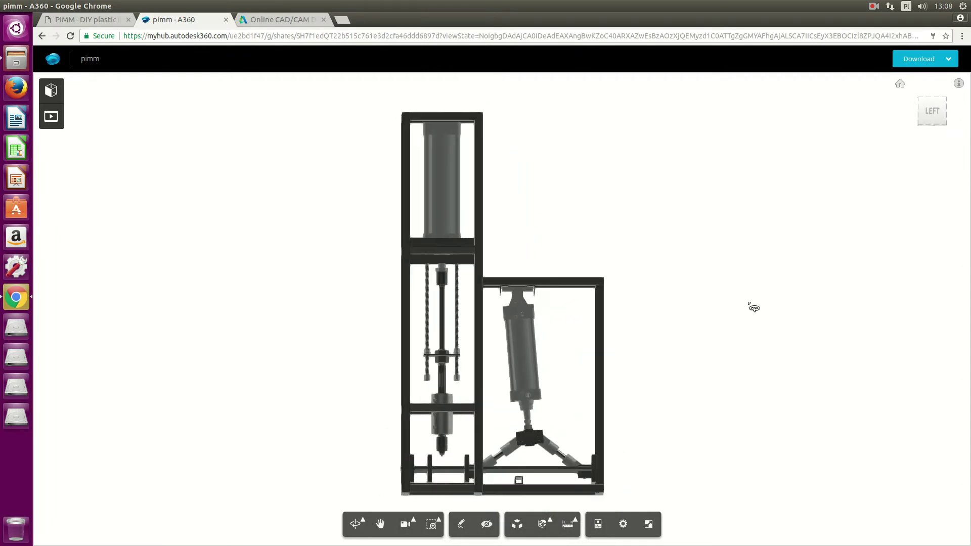
pyautogui.moveTo(532, 193)
pyautogui.mouseDown()
pyautogui.moveTo(589, 234)
pyautogui.moveTo(613, 219)
pyautogui.moveTo(574, 232)
pyautogui.moveTo(535, 281)
pyautogui.moveTo(520, 187)
pyautogui.moveTo(494, 200)
pyautogui.moveTo(481, 226)
pyautogui.moveTo(536, 232)
pyautogui.moveTo(598, 212)
pyautogui.moveTo(592, 200)
pyautogui.moveTo(542, 206)
pyautogui.mouseUp()
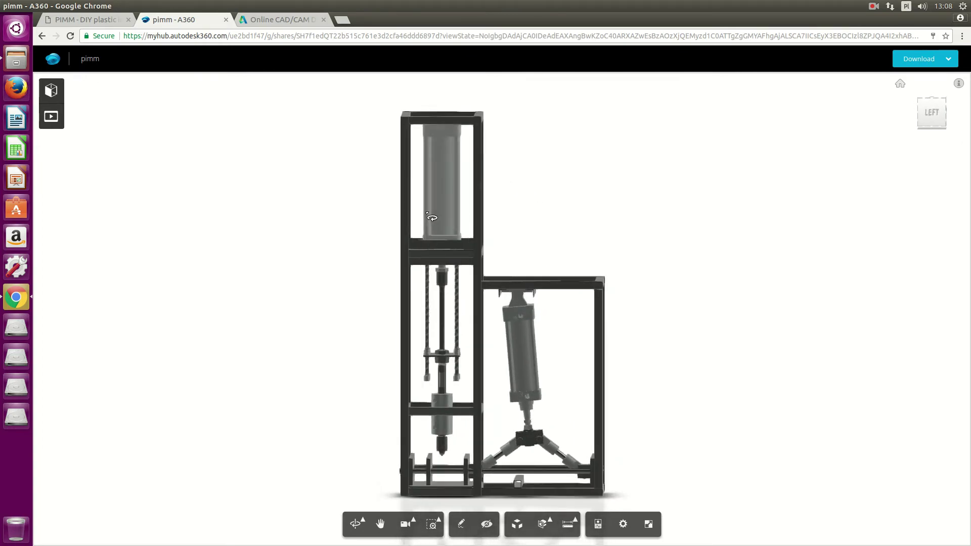
pyautogui.scroll(5, 429, 213)
pyautogui.moveTo(663, 234)
pyautogui.mouseDown()
pyautogui.moveTo(586, 200)
pyautogui.moveTo(602, 212)
pyautogui.mouseUp()
pyautogui.scroll(-5, 582, 199)
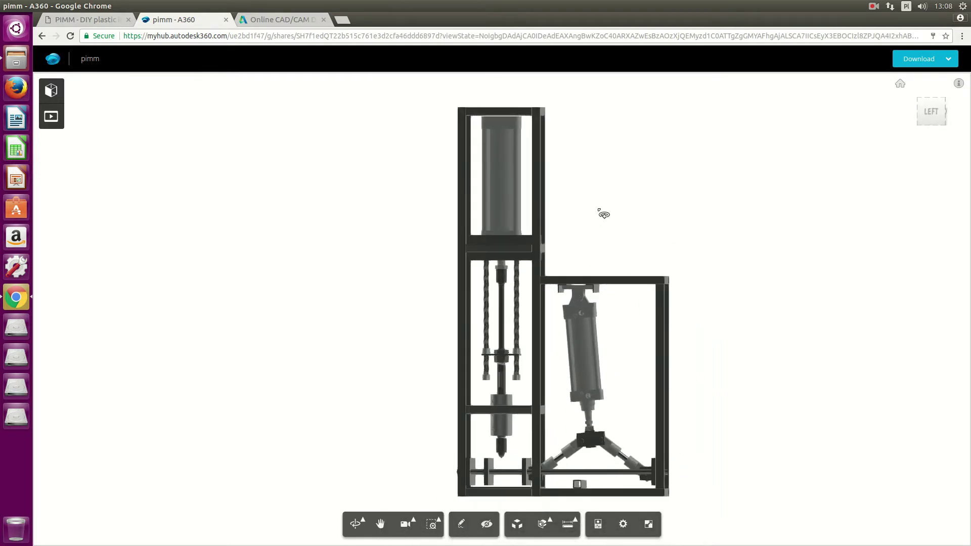
# Start the Measure tool and pick the first frame element to measure from
pyautogui.click(573, 530)
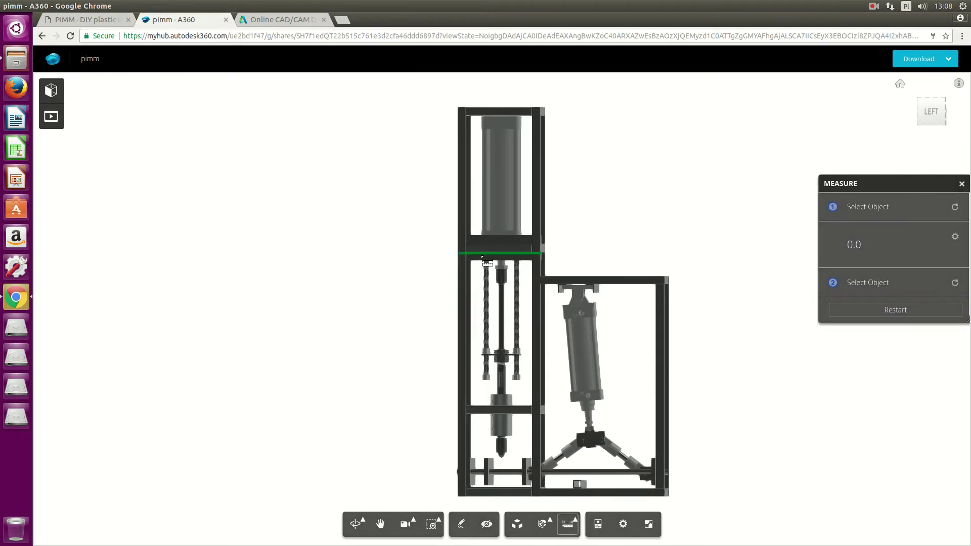
pyautogui.scroll(-1, 392, 359)
pyautogui.scroll(5, 399, 353)
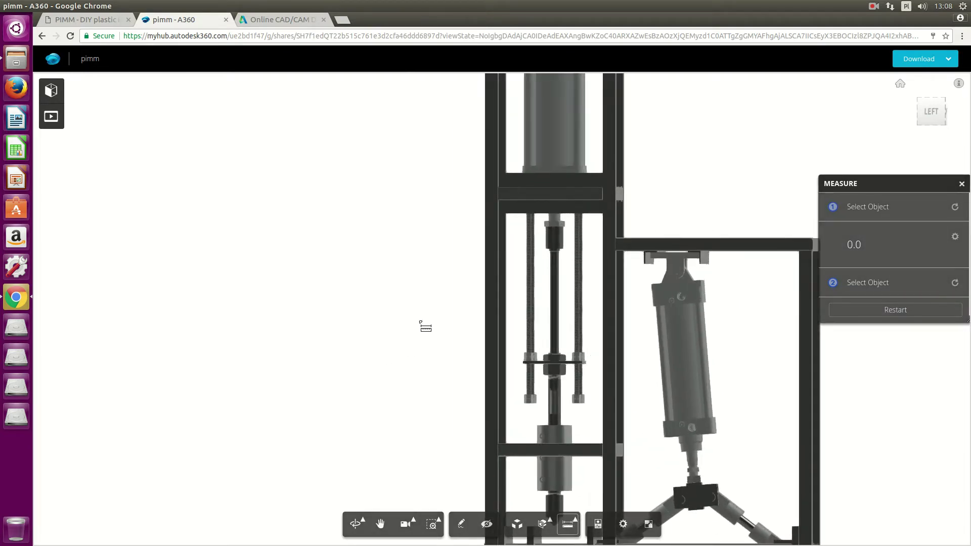
pyautogui.moveTo(424, 327); pyautogui.dragTo(464, 202)
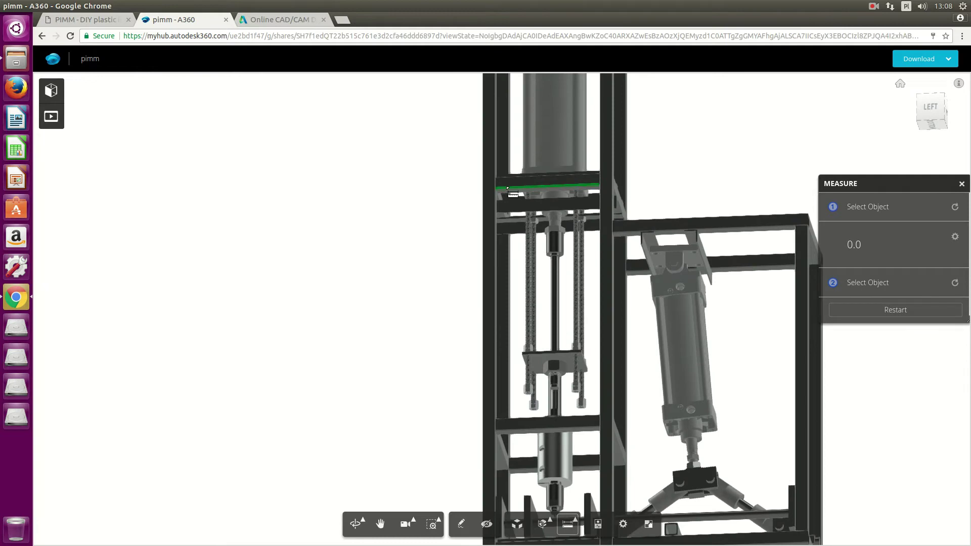
pyautogui.scroll(3, 510, 193)
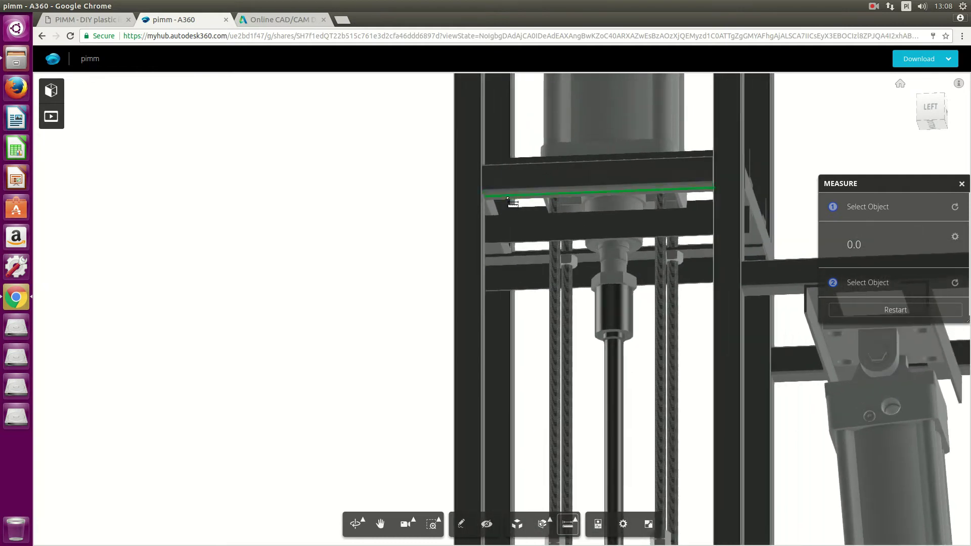
pyautogui.scroll(-3, 622, 374)
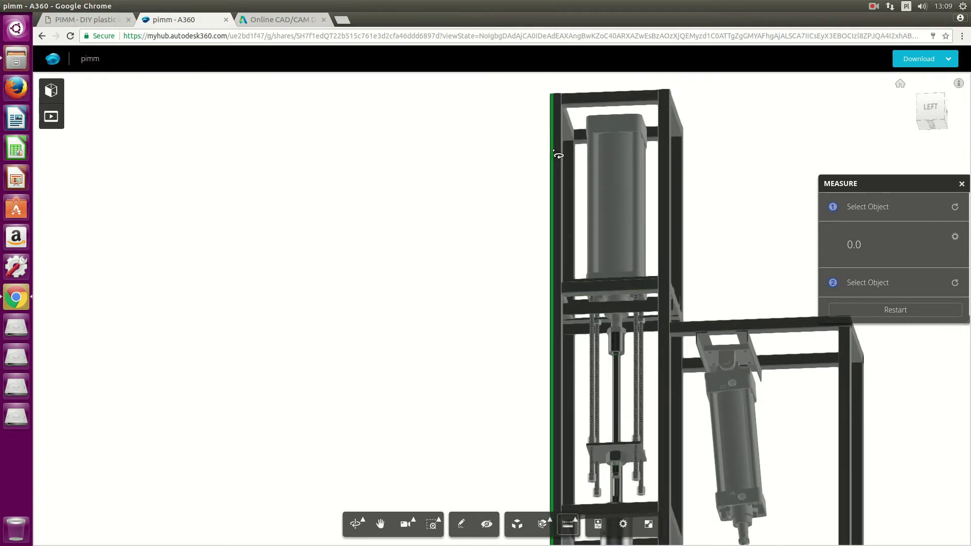
pyautogui.click(558, 155)
# Pick the second long frame edge, giving a 4.2 mm gap
pyautogui.moveTo(472, 226); pyautogui.dragTo(404, 142, button='middle')
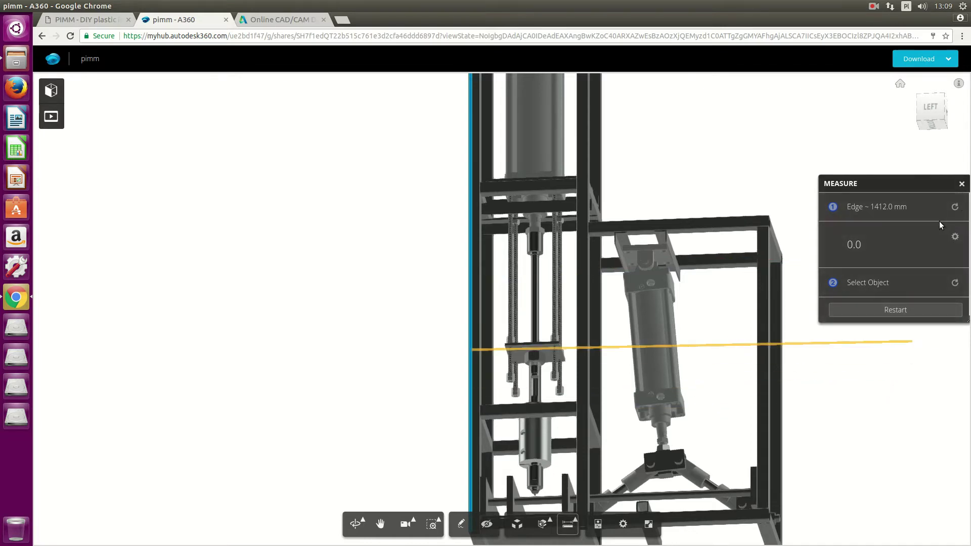
pyautogui.scroll(-5, 801, 423)
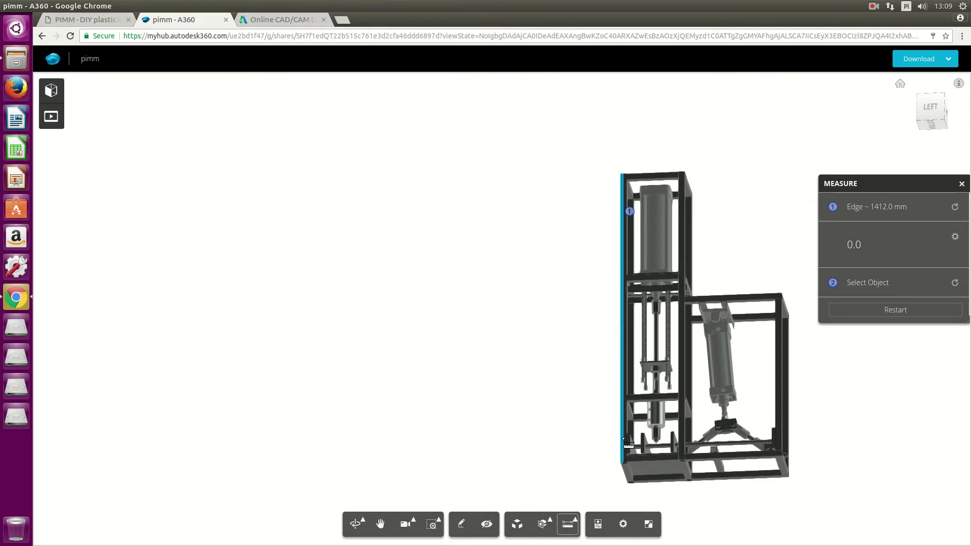
pyautogui.scroll(5, 643, 453)
pyautogui.scroll(2, 622, 443)
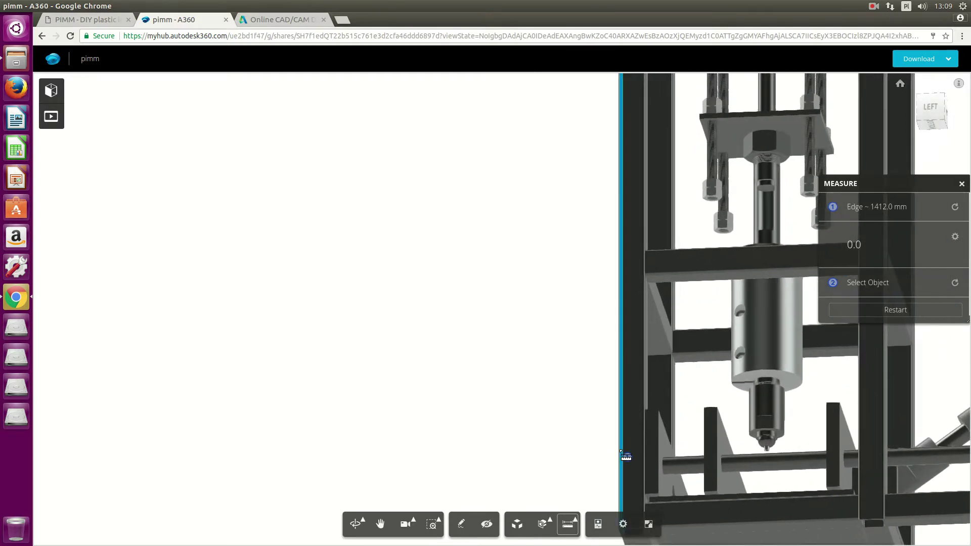
pyautogui.click(626, 456)
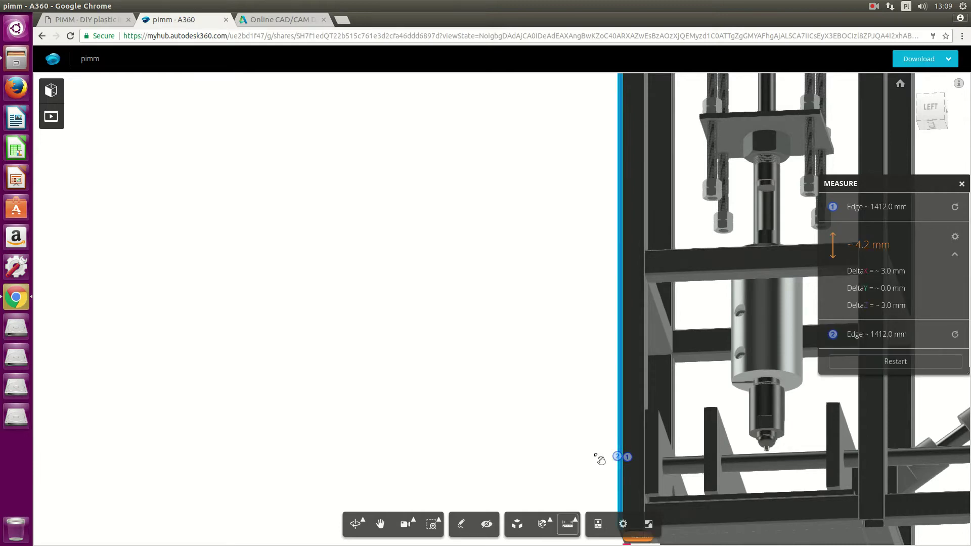
pyautogui.scroll(-1, 622, 405)
pyautogui.moveTo(627, 398); pyautogui.dragTo(319, 205, button='middle')
pyautogui.moveTo(319, 206); pyautogui.dragTo(432, 258)
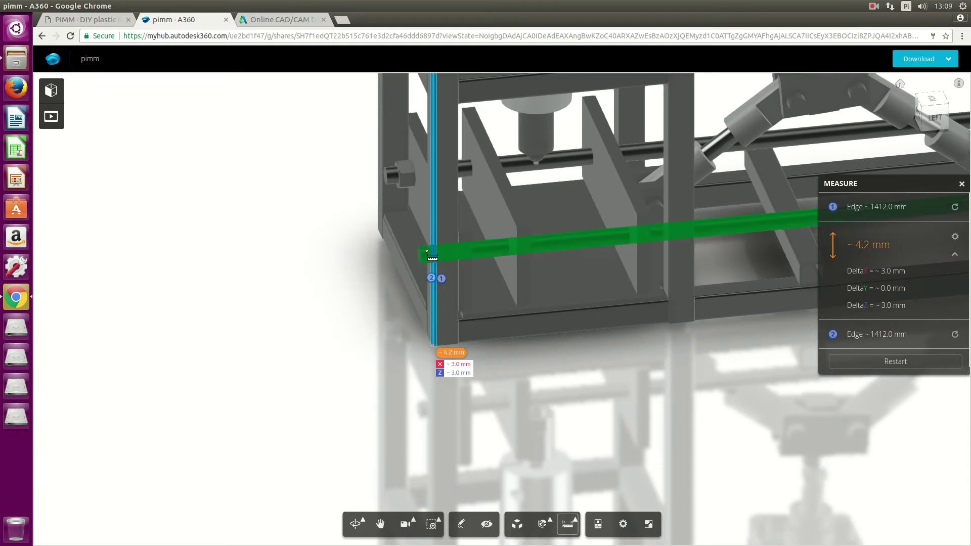
pyautogui.scroll(3, 326, 286)
# Measure a frame side face to a neighbouring face (about 3.0 mm), then restart from the post face
pyautogui.click(469, 330)
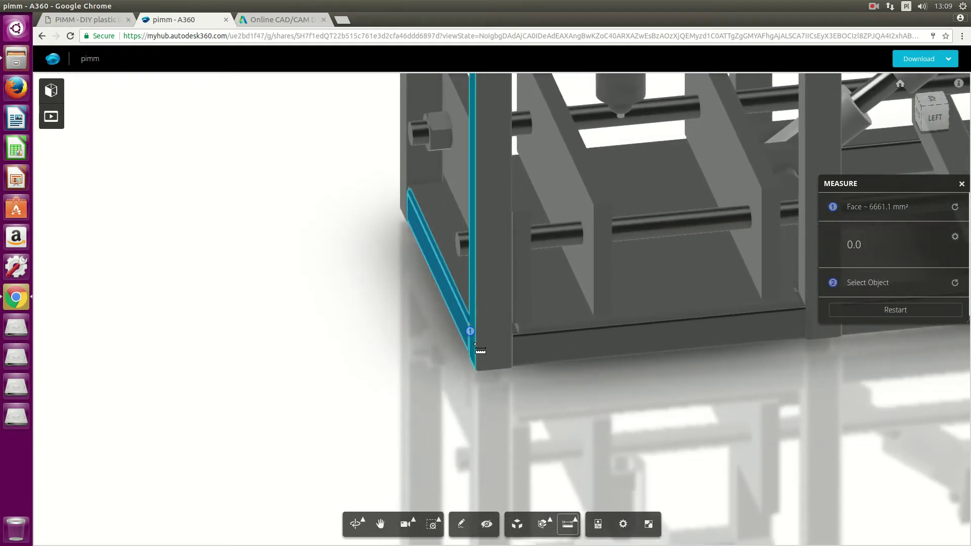
pyautogui.click(473, 345)
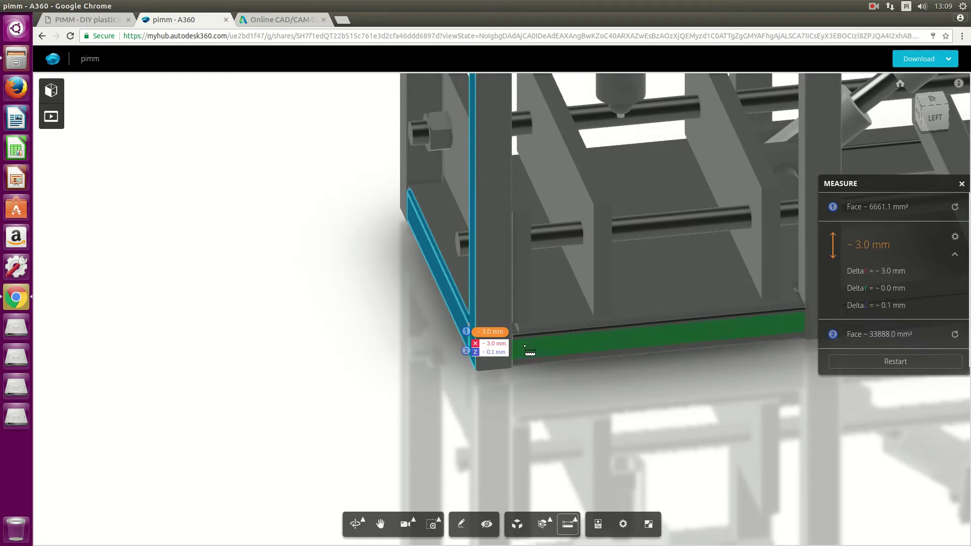
pyautogui.click(475, 319)
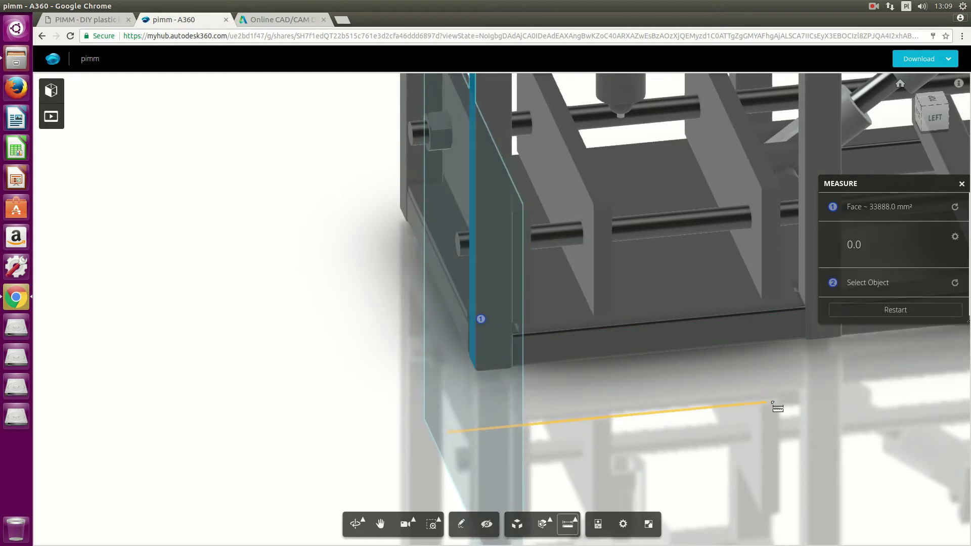
pyautogui.scroll(2, 605, 382)
pyautogui.scroll(2, 201, 336)
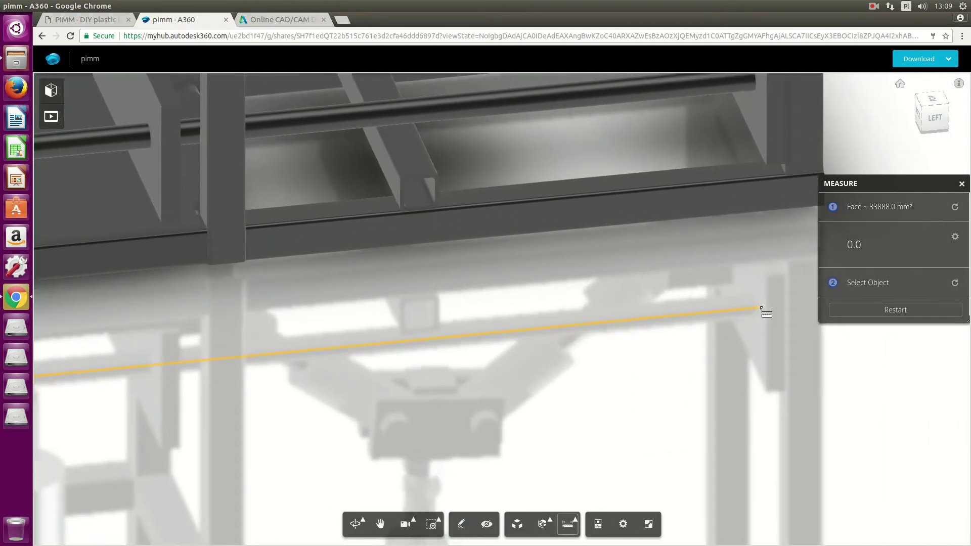
pyautogui.scroll(2, 339, 313)
pyautogui.scroll(-2, 338, 314)
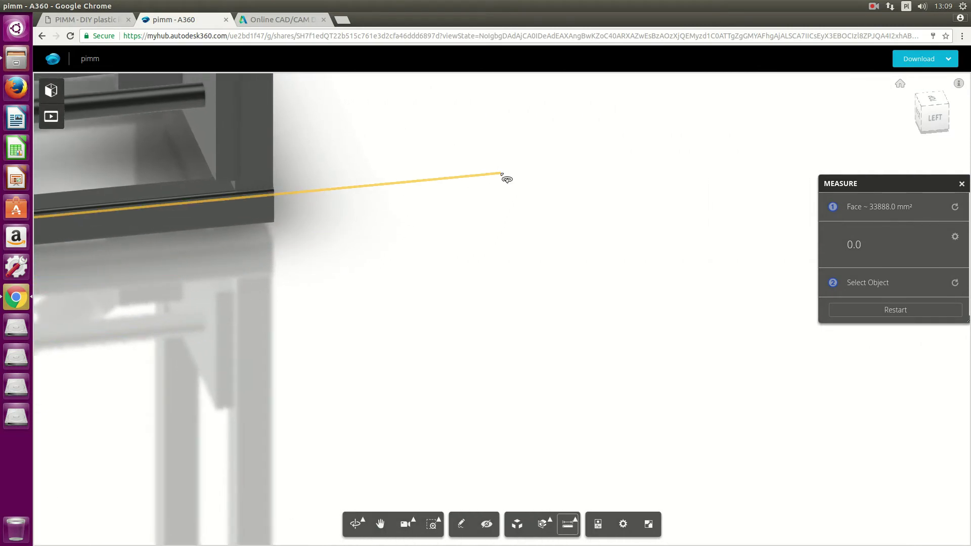
# From the top view, pick the opposite post face to measure about 750.0 mm
pyautogui.moveTo(504, 177); pyautogui.dragTo(308, 258)
pyautogui.scroll(-4, 348, 212)
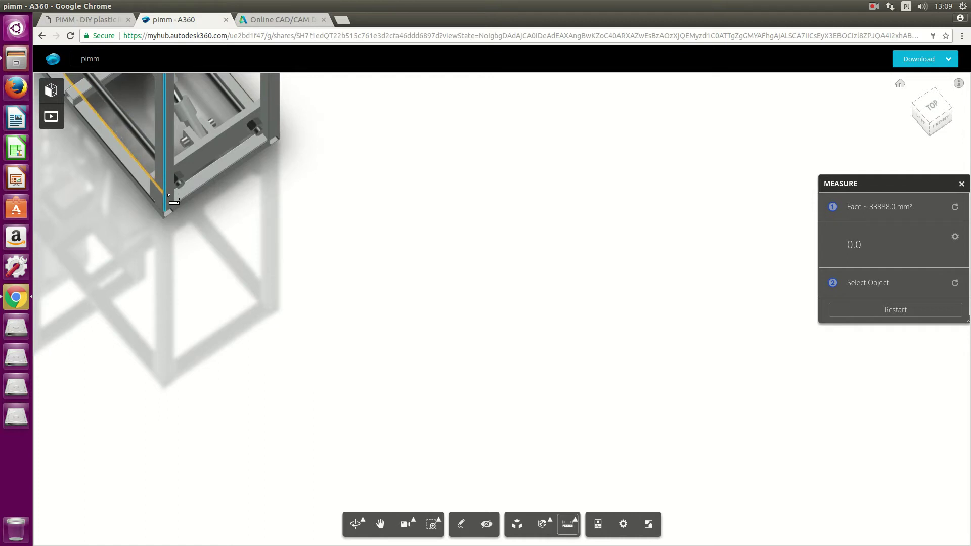
pyautogui.scroll(4, 172, 199)
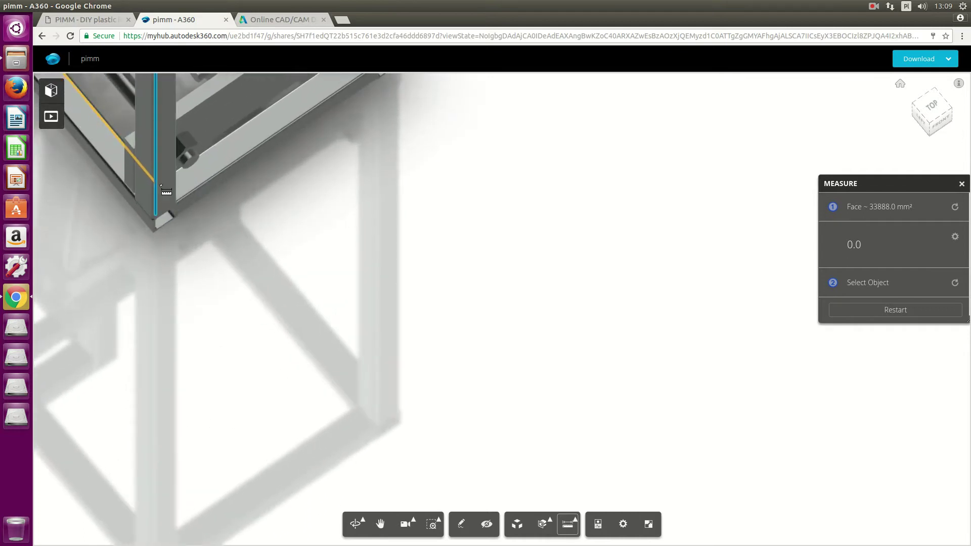
pyautogui.click(172, 194)
pyautogui.scroll(-5, 325, 368)
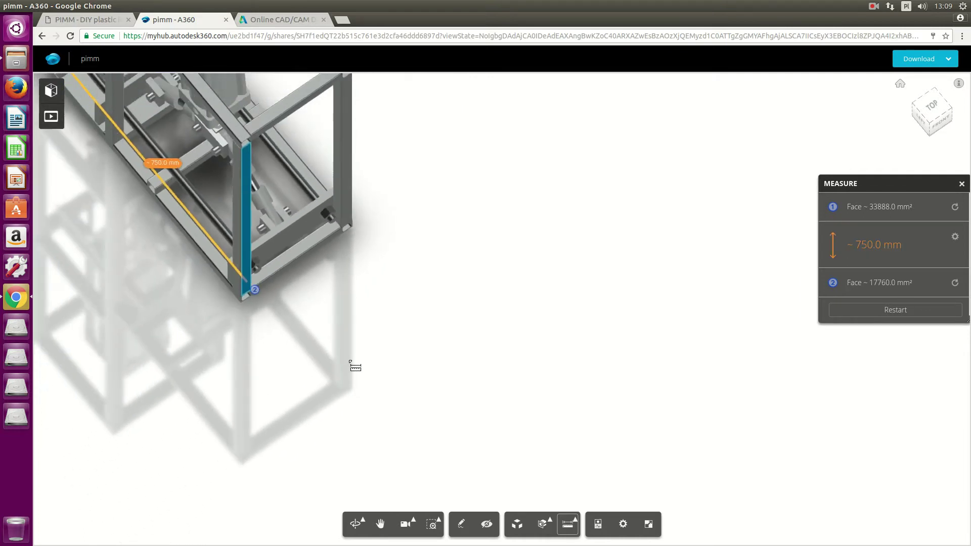
pyautogui.scroll(-2, 404, 341)
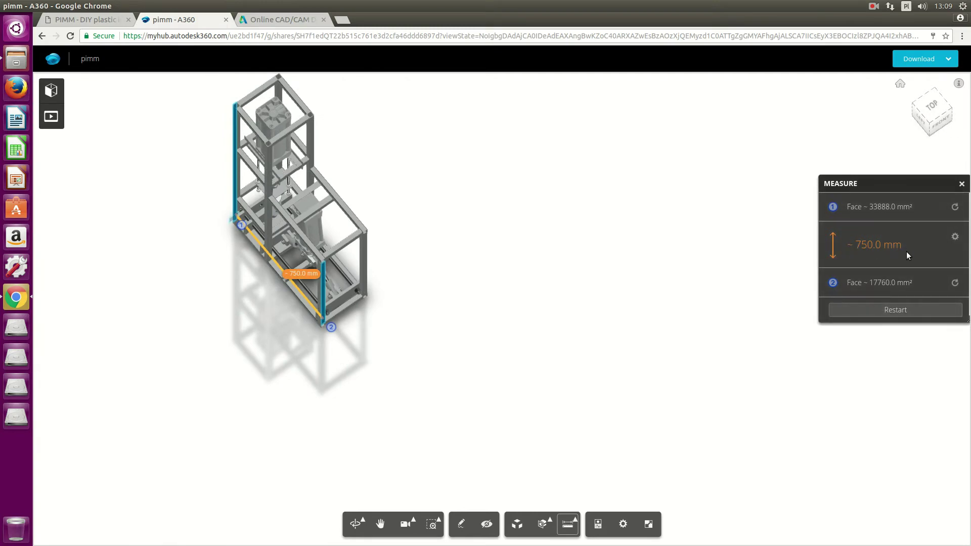
pyautogui.moveTo(381, 378); pyautogui.dragTo(340, 369)
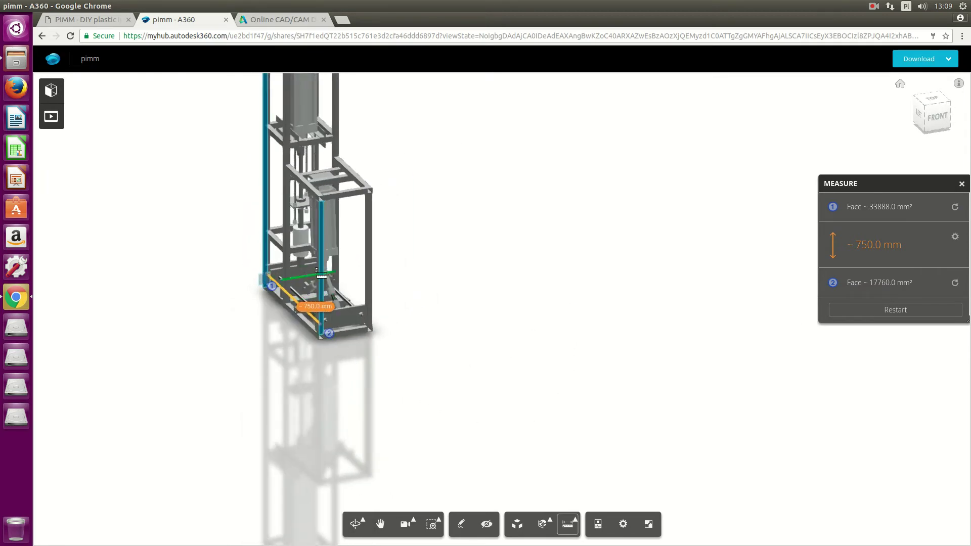
# Zoom in on the top beam and turn the model round to its left-side view
pyautogui.scroll(2, 311, 153)
pyautogui.scroll(5, 310, 153)
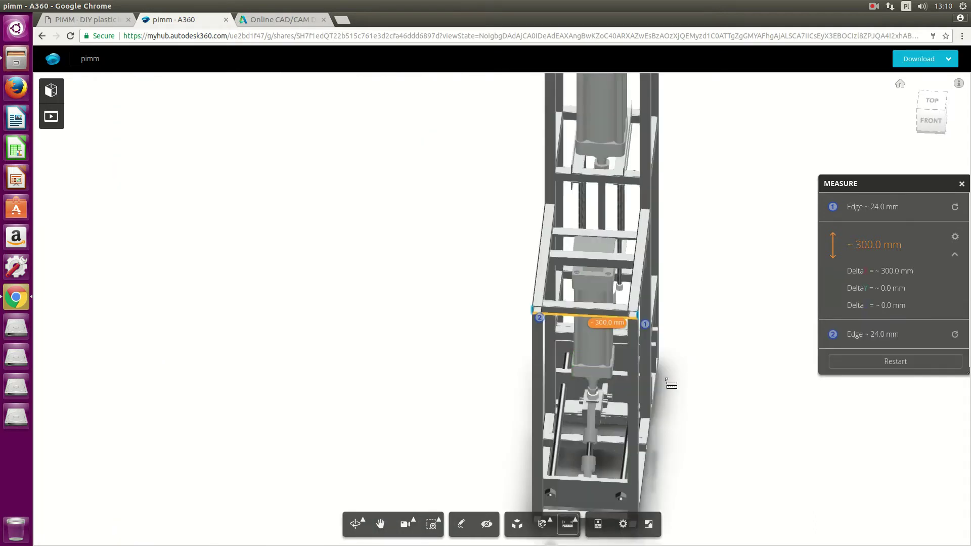
pyautogui.scroll(-5, 687, 365)
pyautogui.moveTo(523, 426); pyautogui.dragTo(362, 388, button='middle')
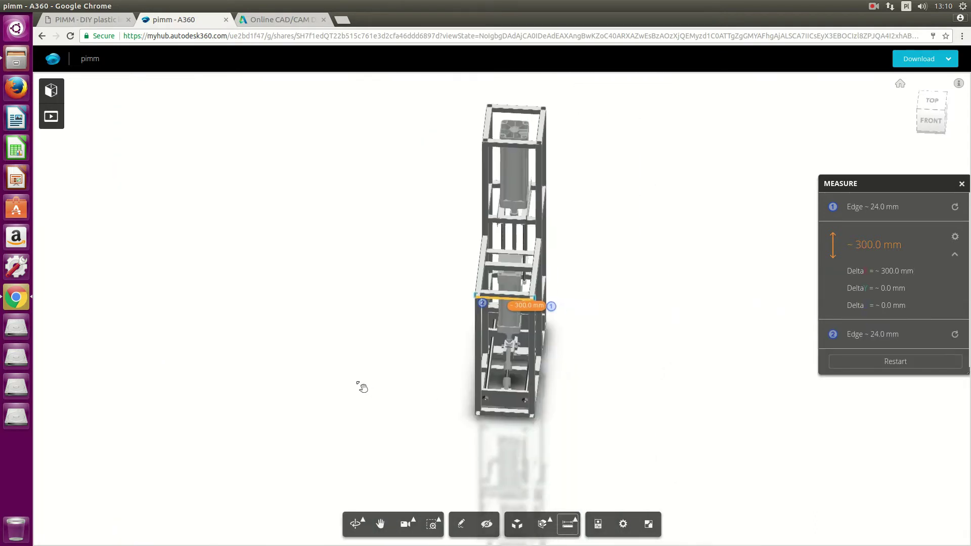
pyautogui.moveTo(362, 388); pyautogui.dragTo(759, 349)
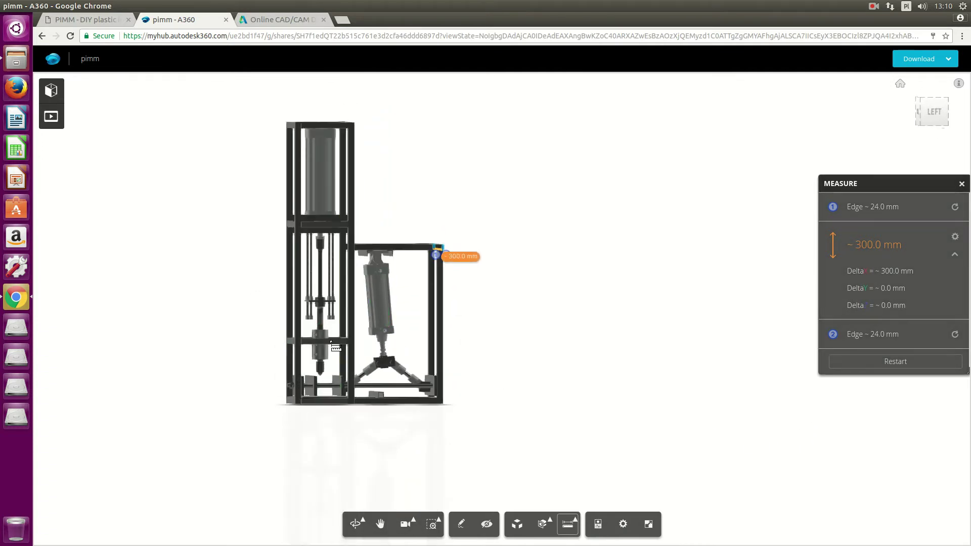
pyautogui.scroll(3, 323, 384)
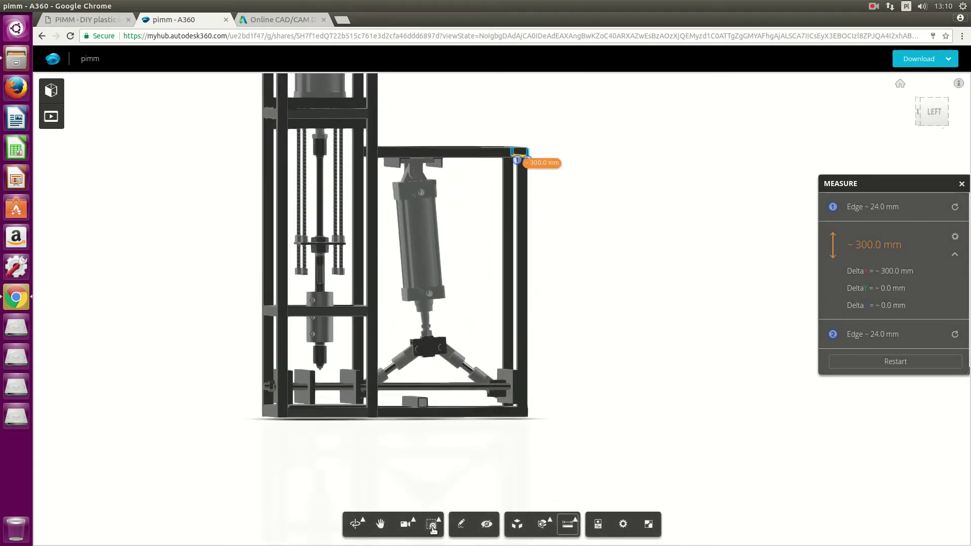
# Try a Y section plane, remove it, and add a lengthwise section plane through the machine
pyautogui.click(544, 528)
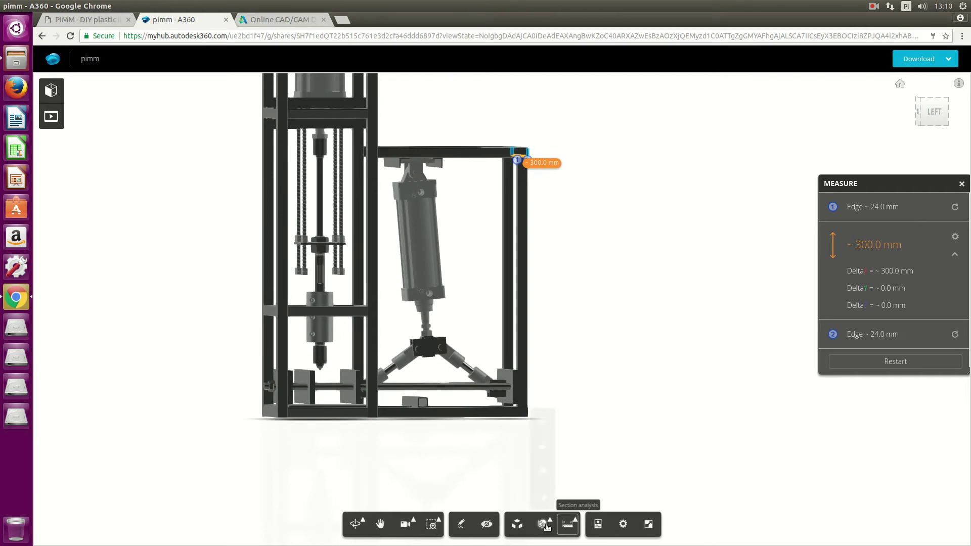
pyautogui.click(542, 446)
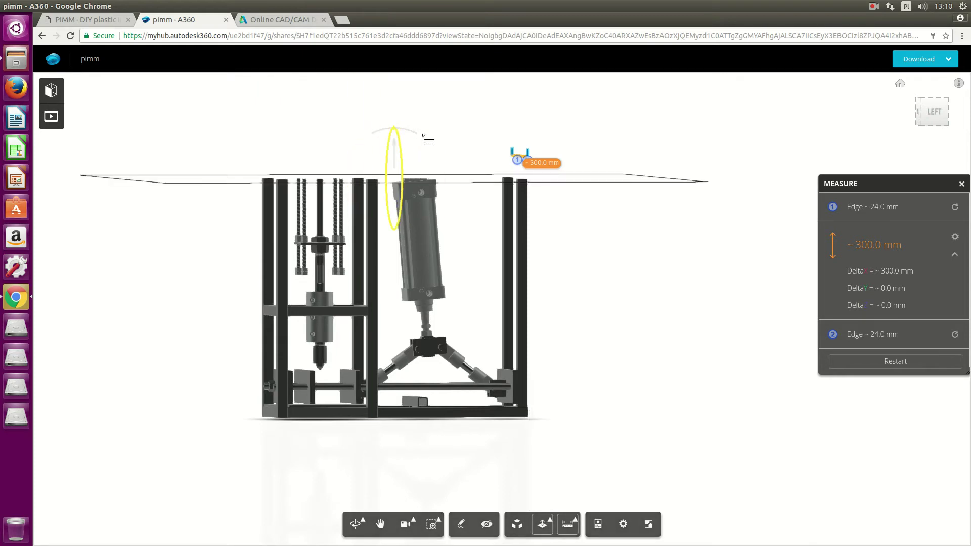
pyautogui.click(545, 529)
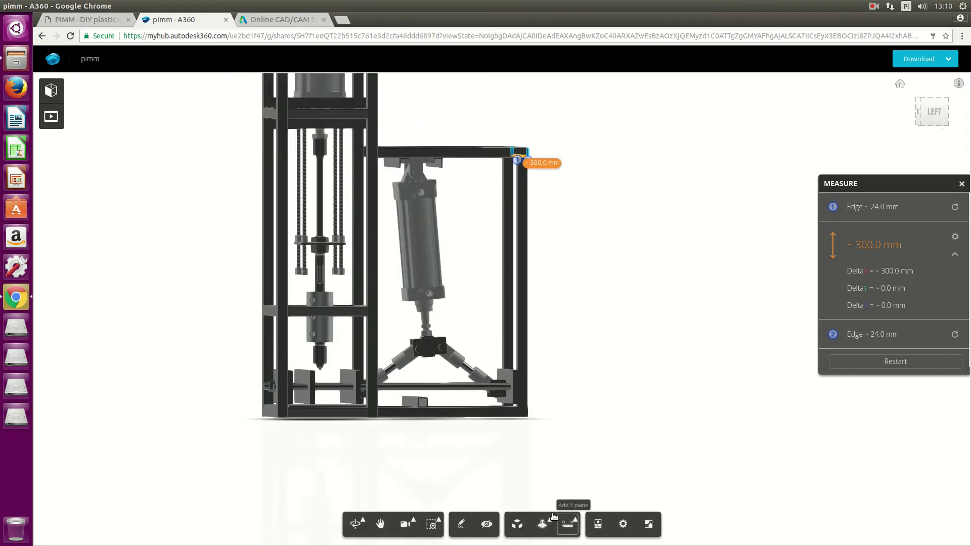
pyautogui.click(551, 525)
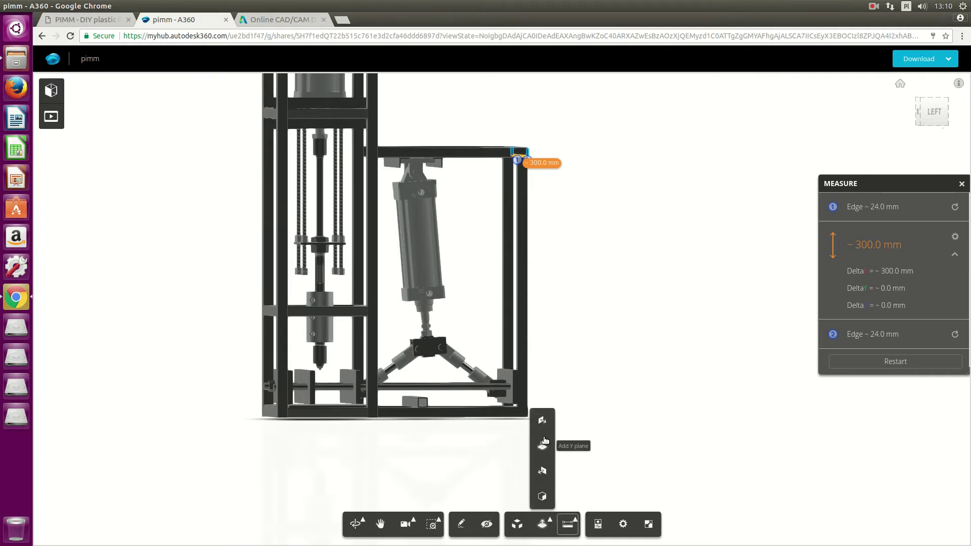
pyautogui.click(542, 420)
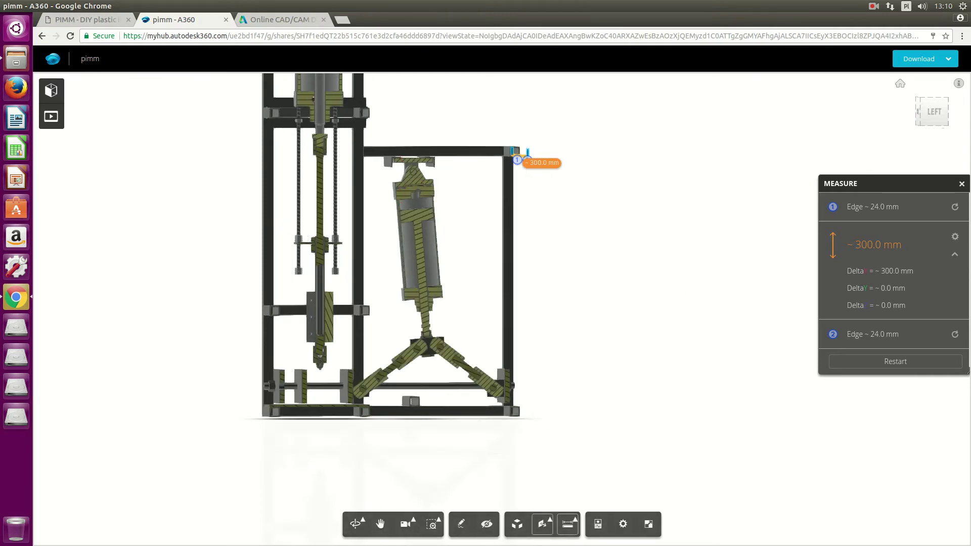
# Inspect the hatched section and close the measurement panel
pyautogui.scroll(10, 306, 337)
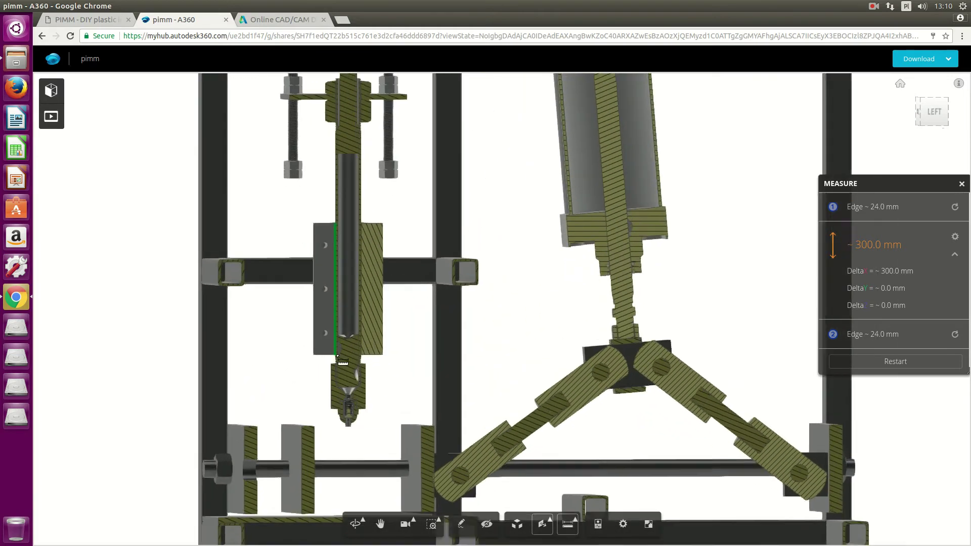
pyautogui.scroll(-12, 411, 401)
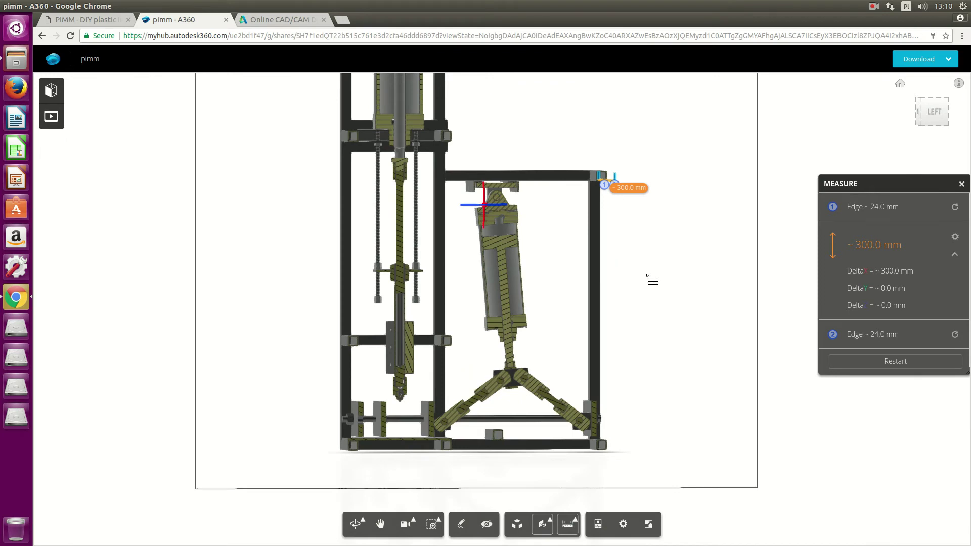
pyautogui.scroll(-8, 657, 283)
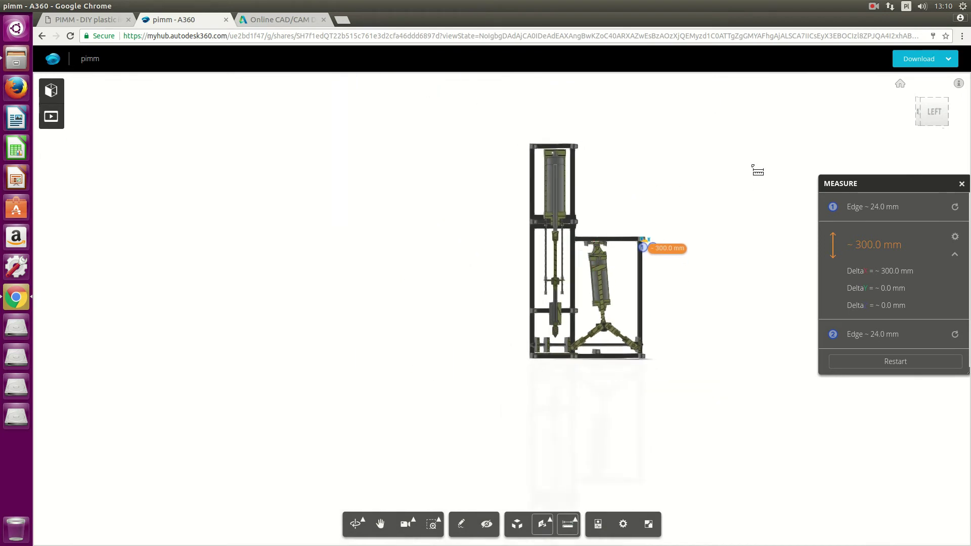
pyautogui.click(962, 184)
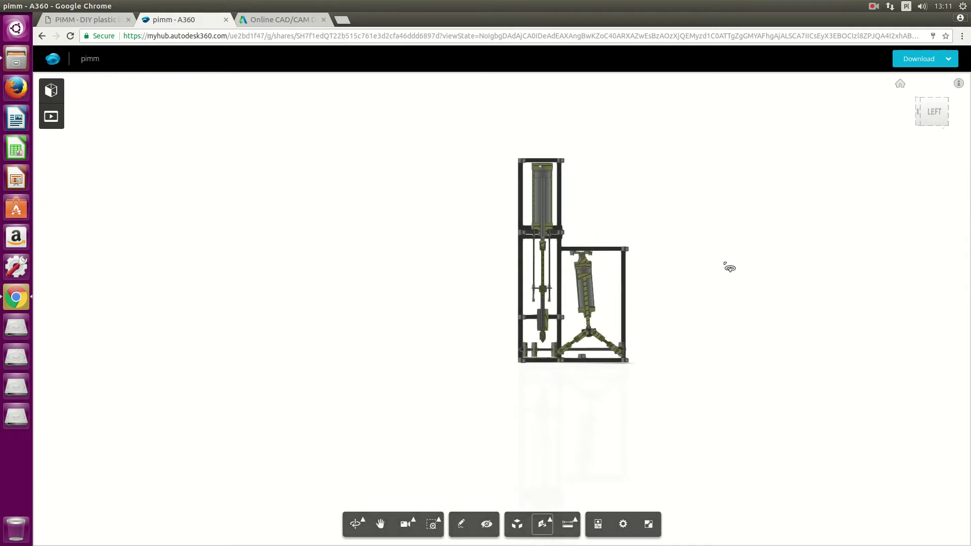
# Switch to the Fusion 360 free-trial tab and view its startup licence information
pyautogui.click(277, 20)
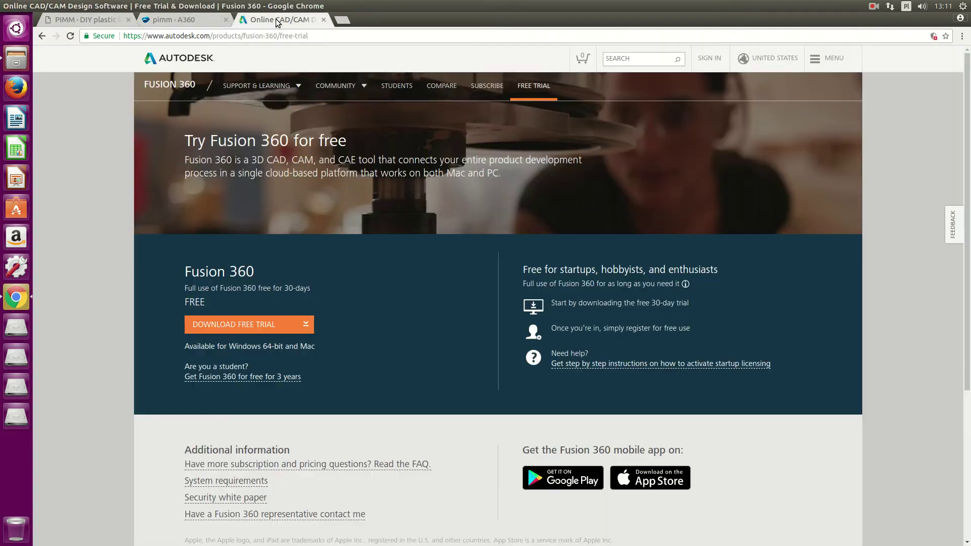
pyautogui.click(173, 23)
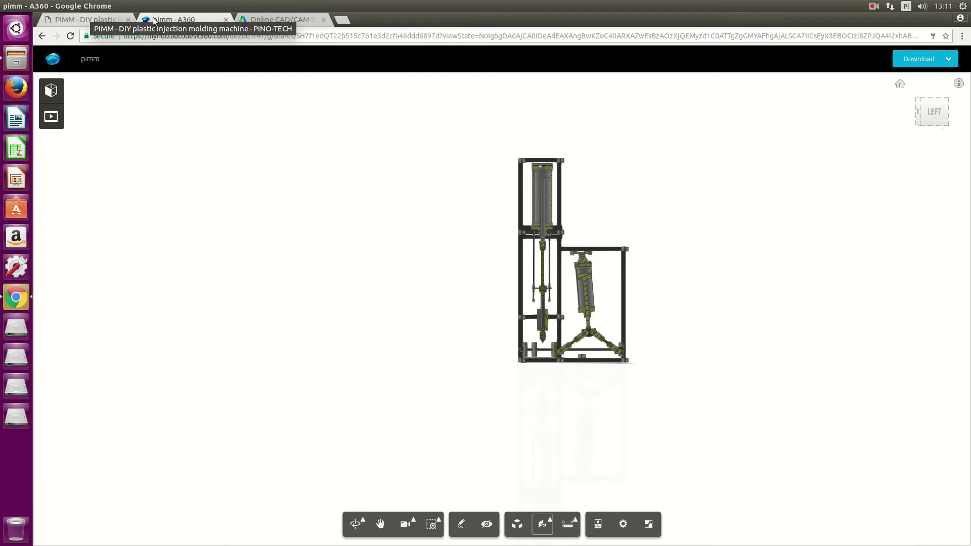
pyautogui.click(292, 22)
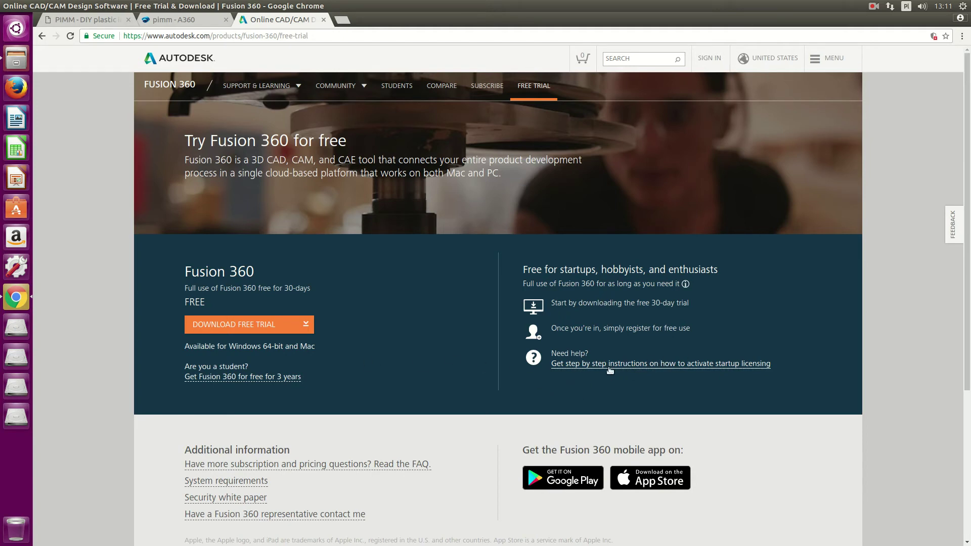
pyautogui.moveTo(685, 284)
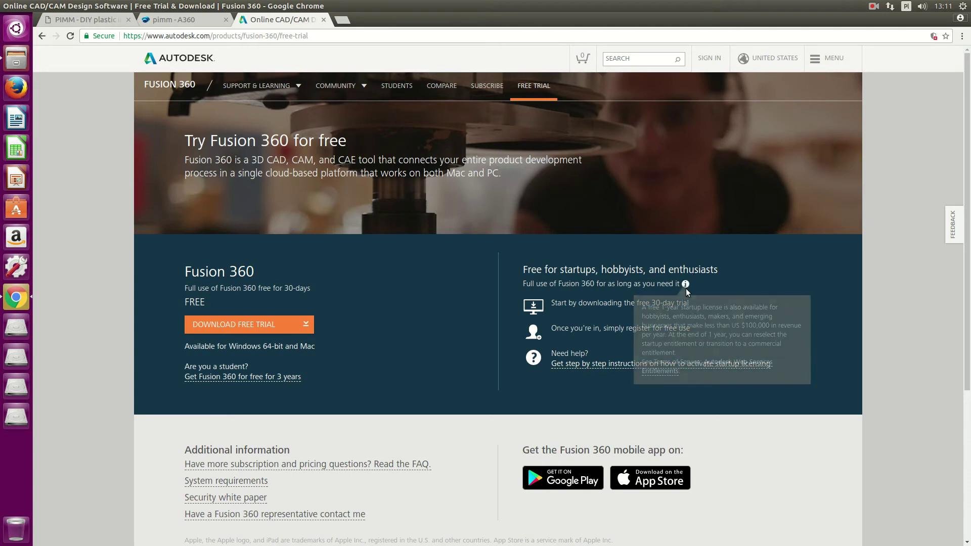